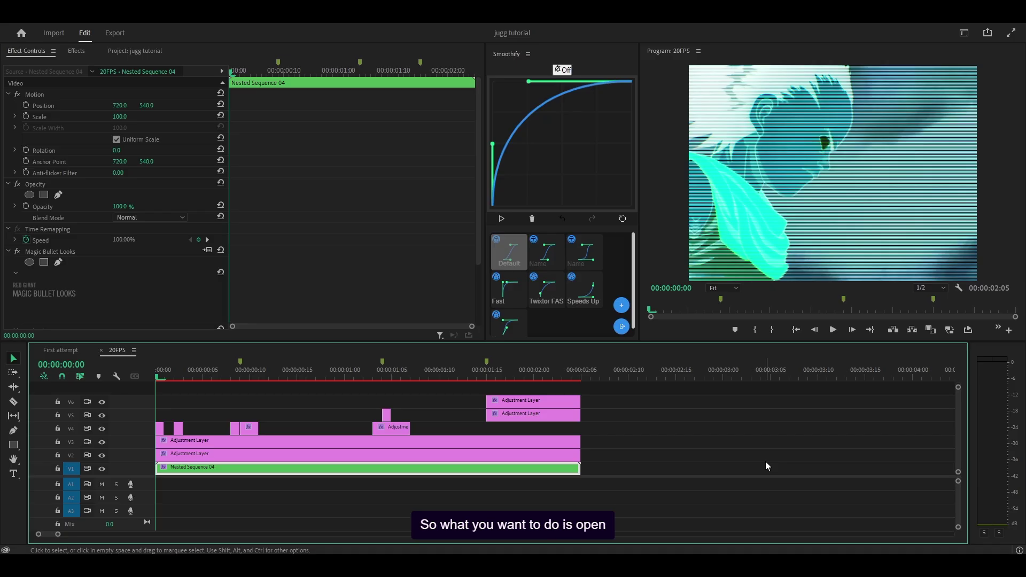
Step: Deselect the clip on the 20FPS sequence timeline so the whole sequence exports
left_click(765, 462)
key("ctrl+m")
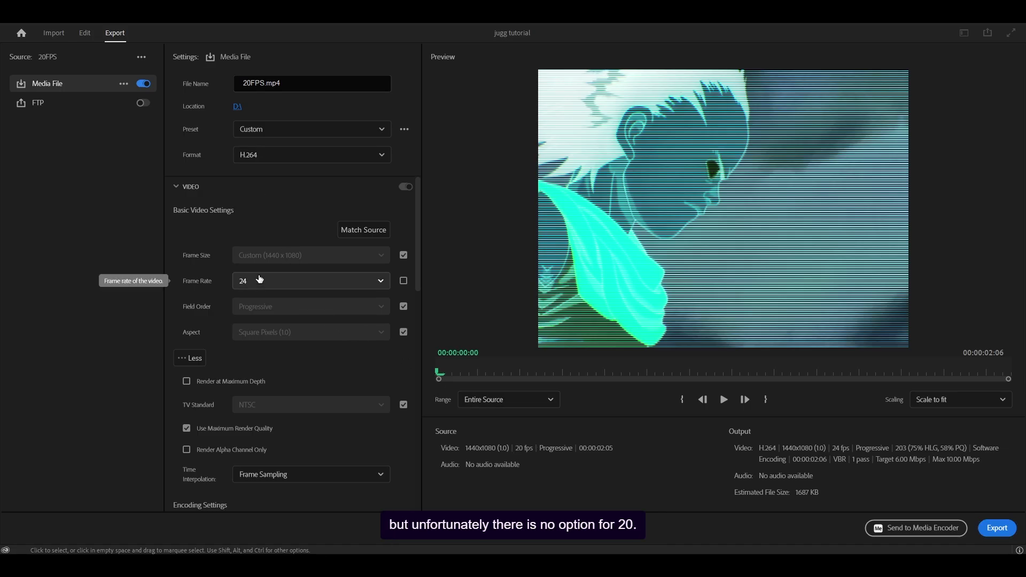
left_click(258, 277)
scroll(309, 339, "down", 5)
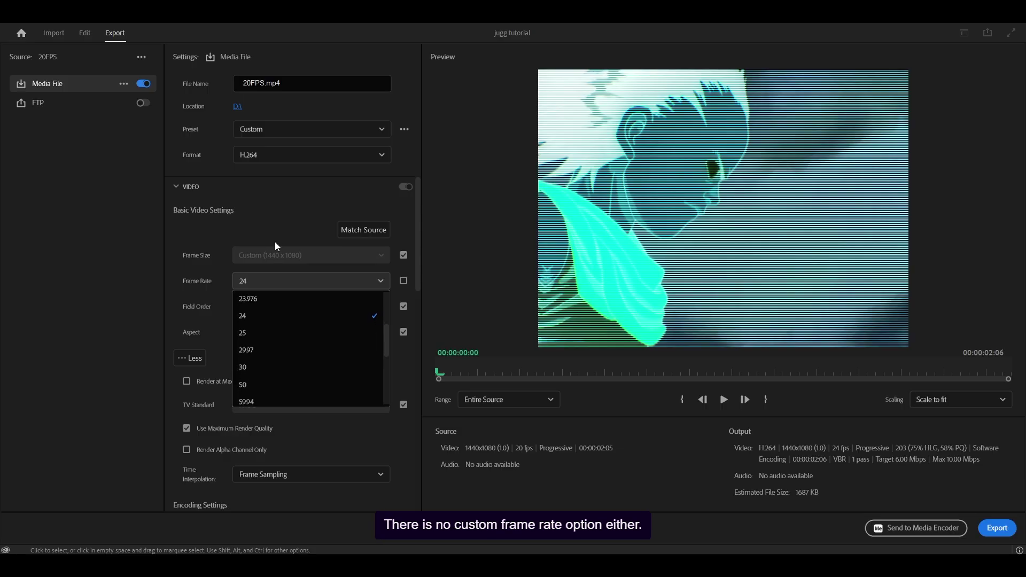
scroll(321, 322, "up", 5)
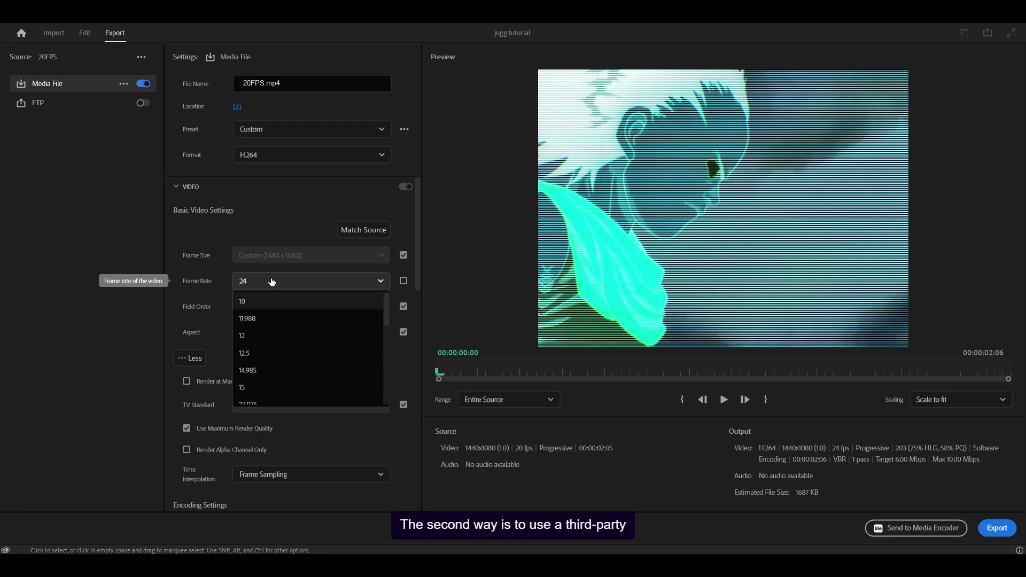
Step: Switch the export format to AfterCodecs and confirm the custom 20 fps frame rate
left_click(258, 155)
left_click(259, 155)
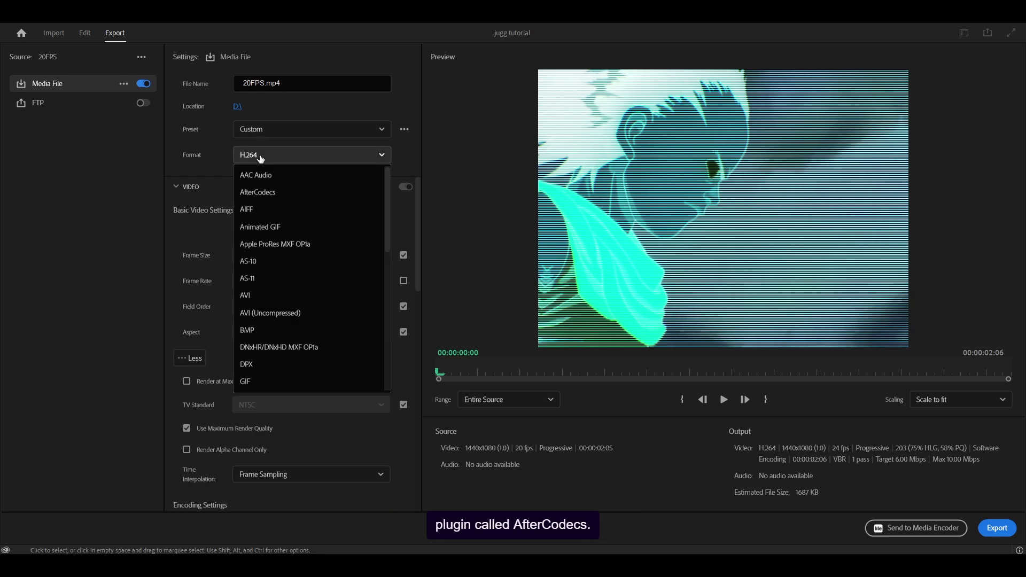
scroll(269, 193, "down", 1)
left_click(267, 176)
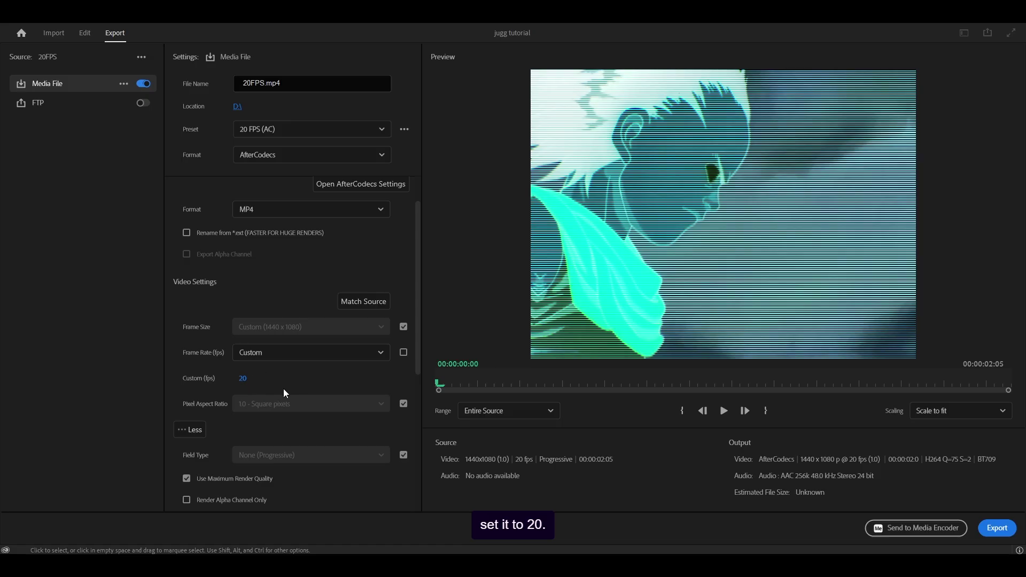
scroll(242, 218, "up", 2)
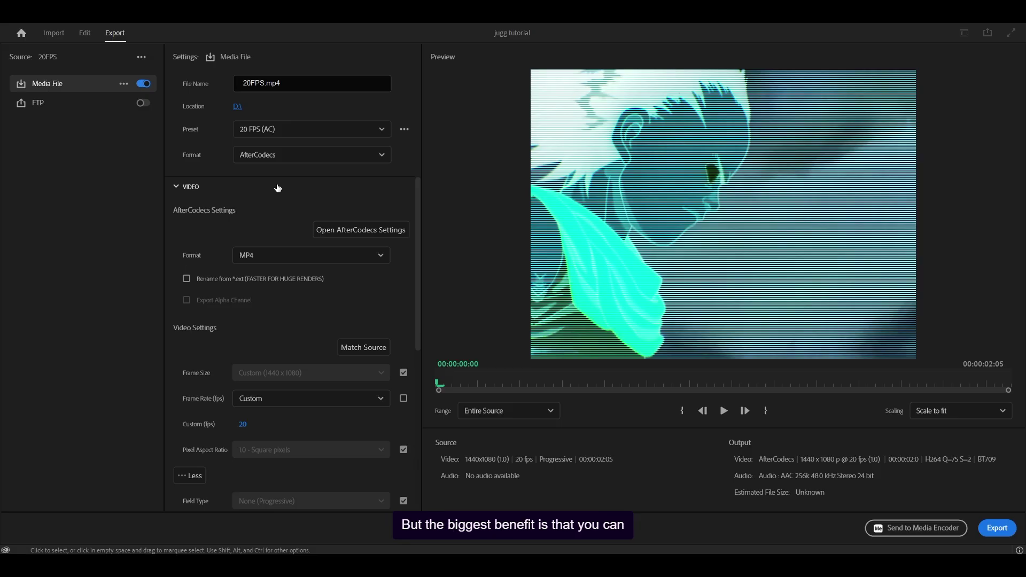
scroll(273, 340, "down", 3)
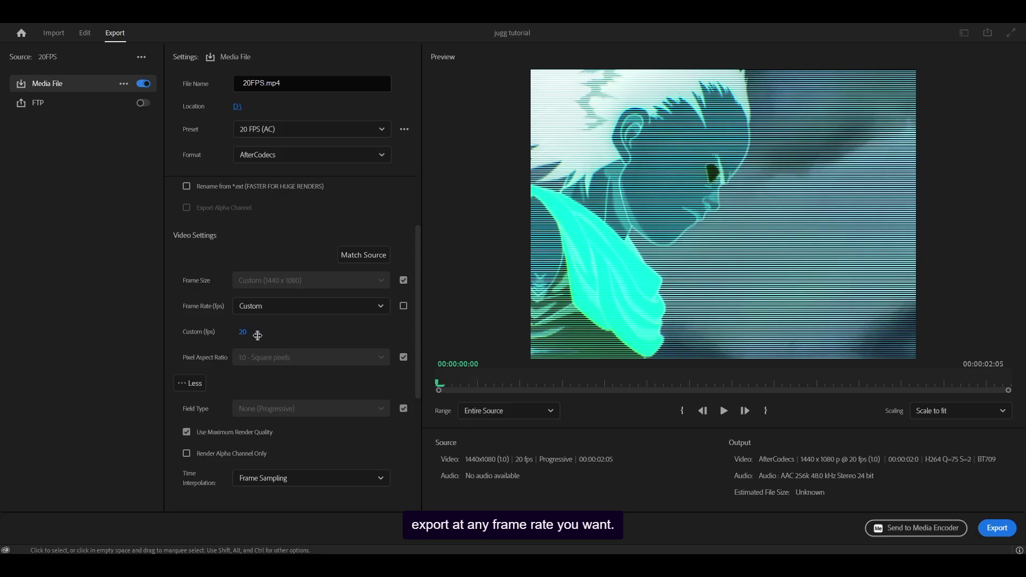
scroll(257, 335, "up", 3)
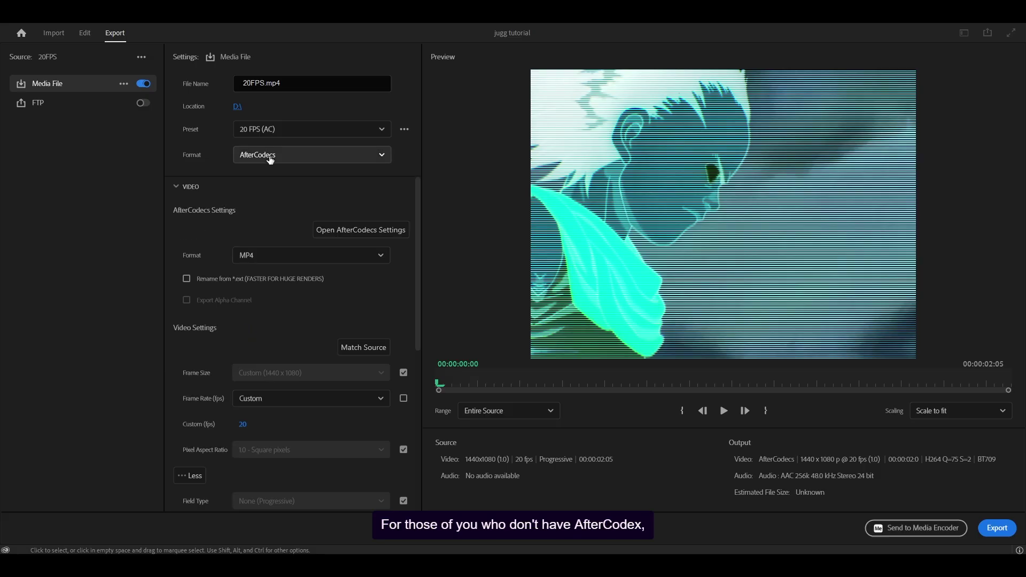
Step: Change the format to H.264, stop matching the source frame rate, choose 24 fps, and enable Maximum Render Quality
left_click(269, 160)
scroll(294, 176, "down", 3)
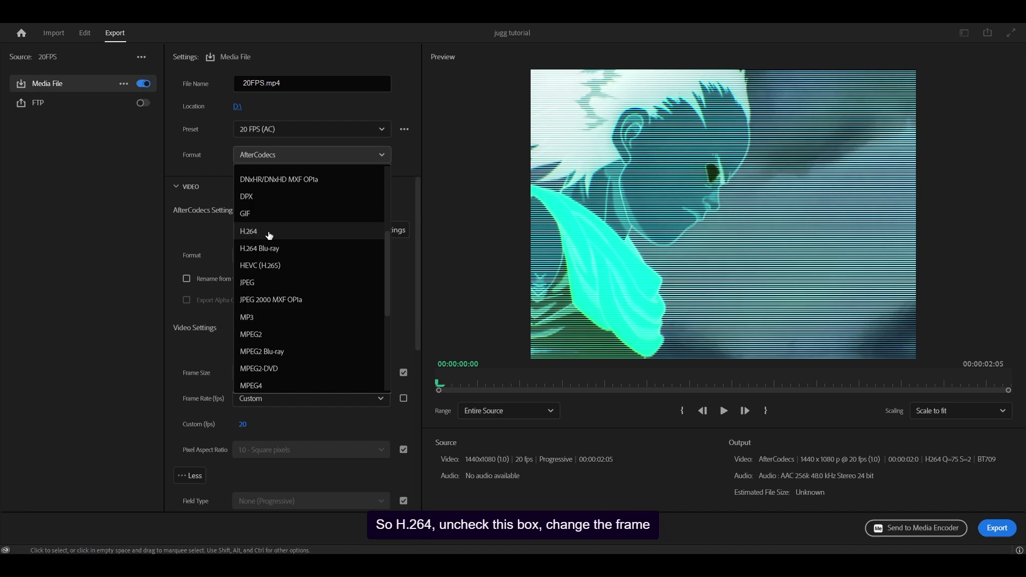
left_click(270, 236)
left_click(403, 281)
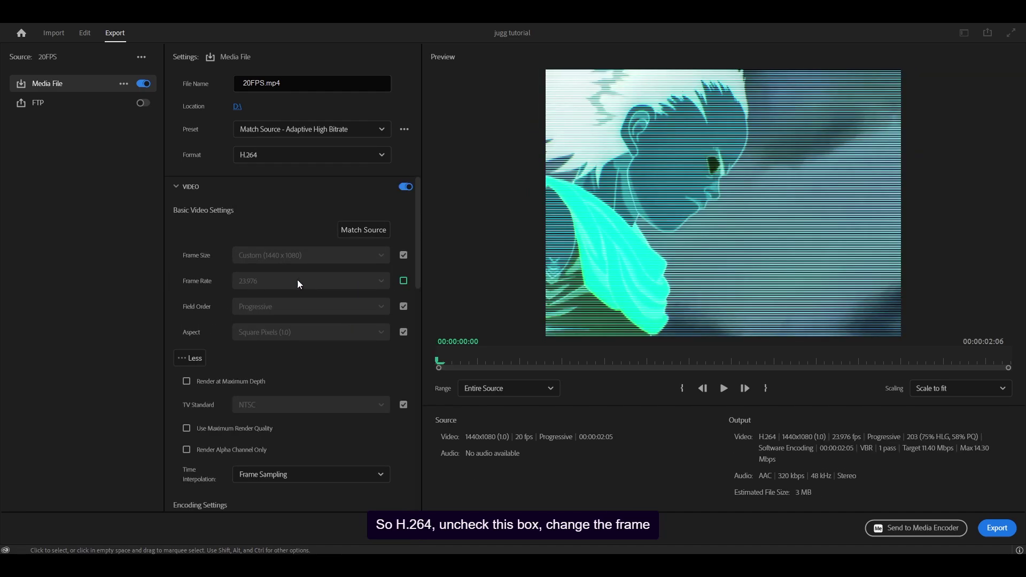
left_click(339, 281)
scroll(281, 320, "down", 2)
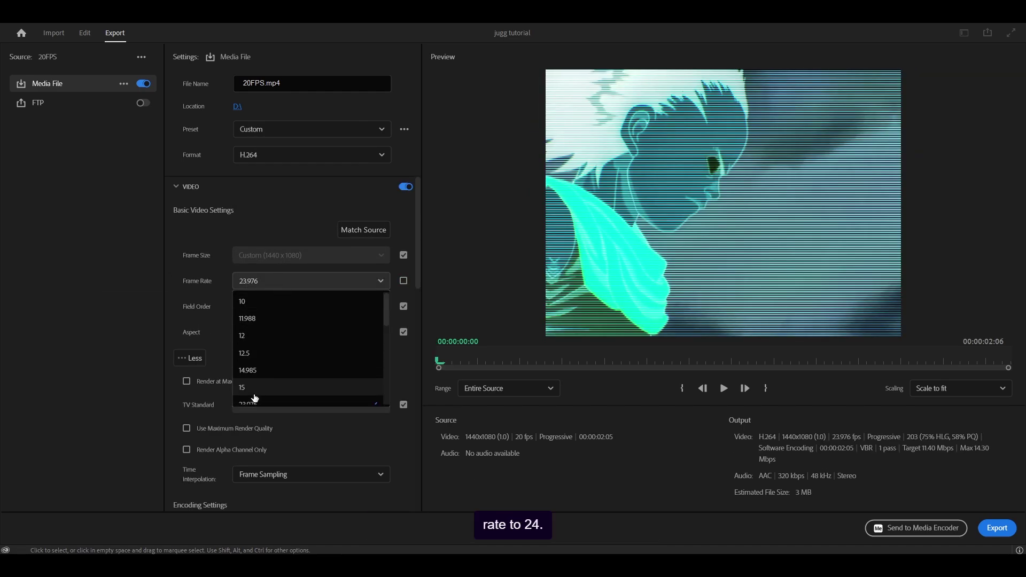
left_click(345, 374)
scroll(314, 344, "down", 4)
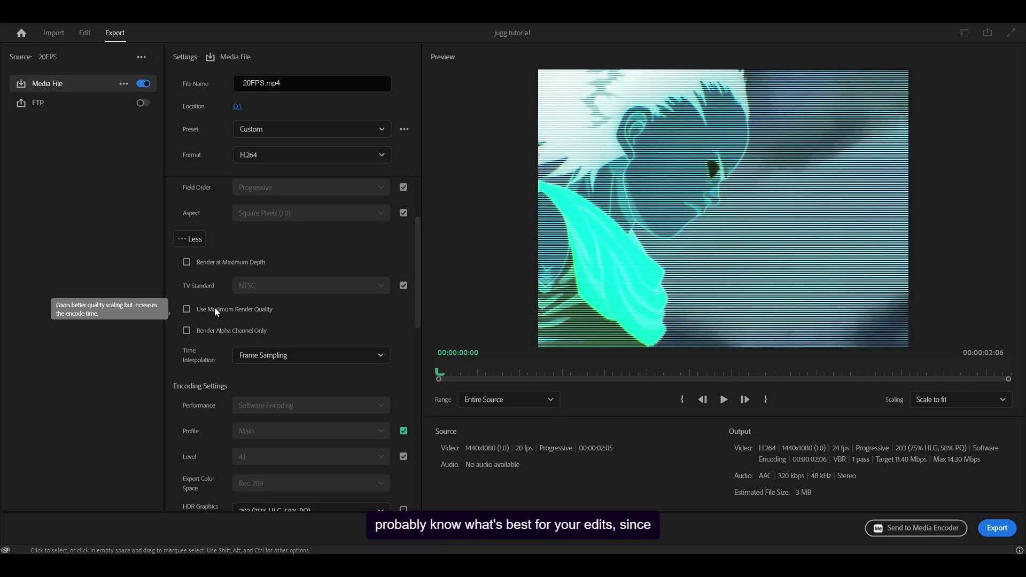
left_click(222, 310)
scroll(310, 332, "down", 3)
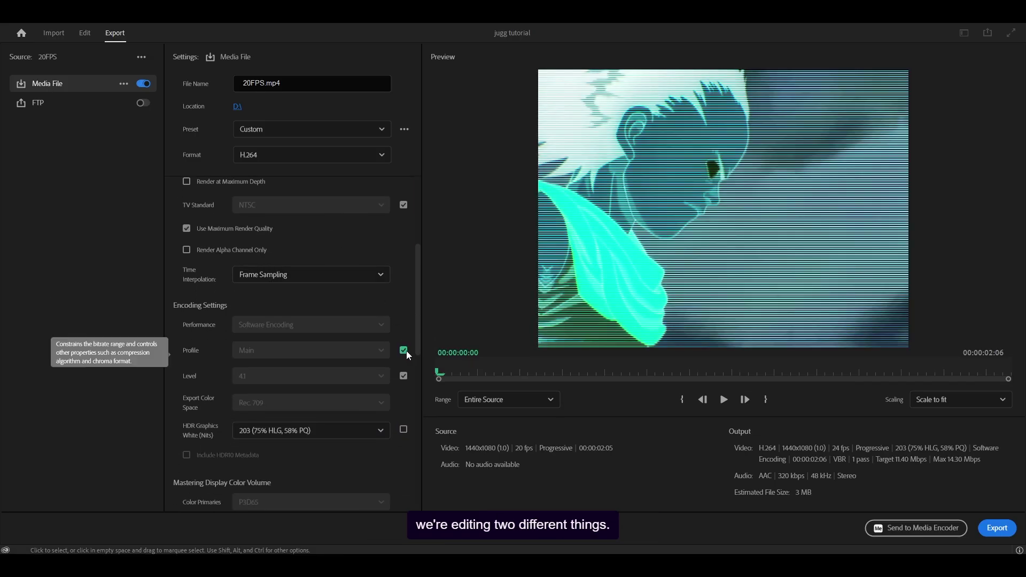
Step: Scroll through the export settings to the Bitrate Settings: 6 Mbps target, 10 Mbps maximum
scroll(249, 290, "down", 12)
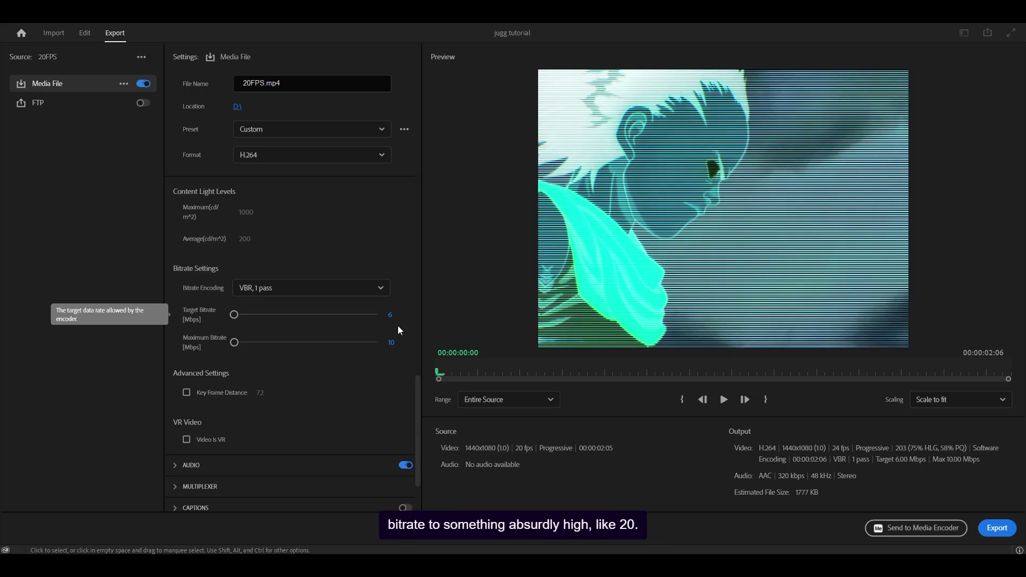
scroll(397, 326, "up", 1)
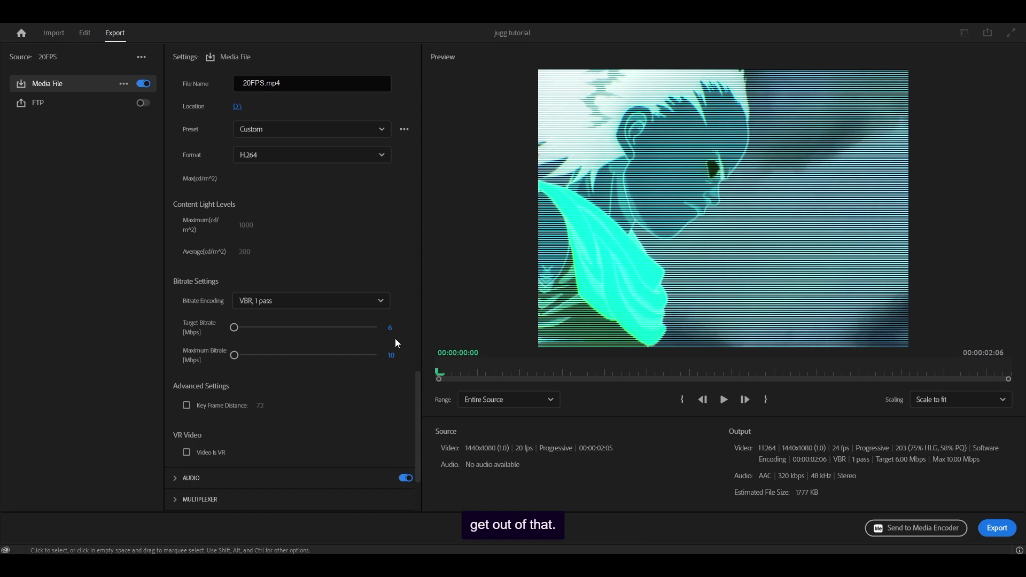
scroll(197, 304, "down", 1)
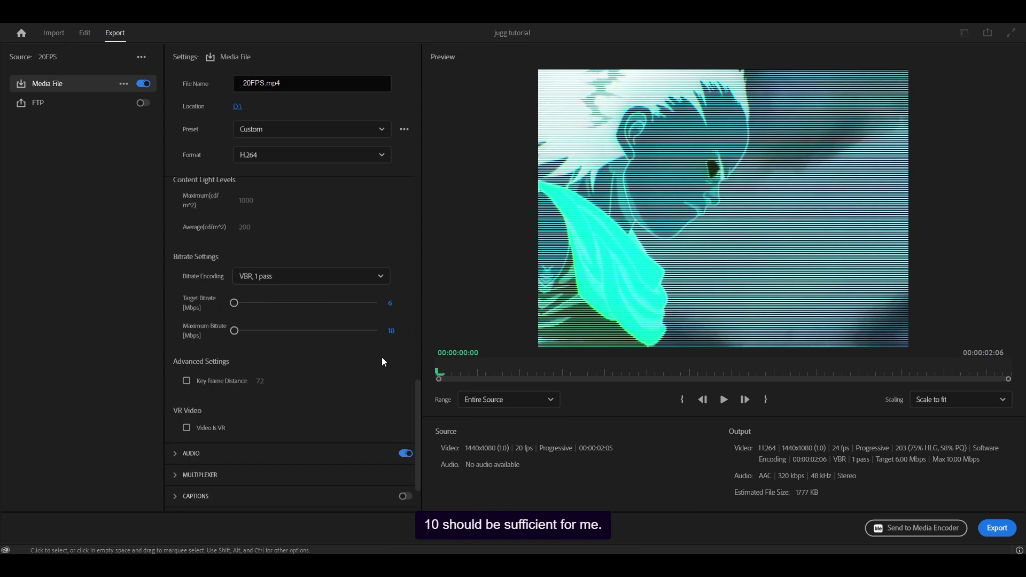
scroll(380, 363, "down", 1)
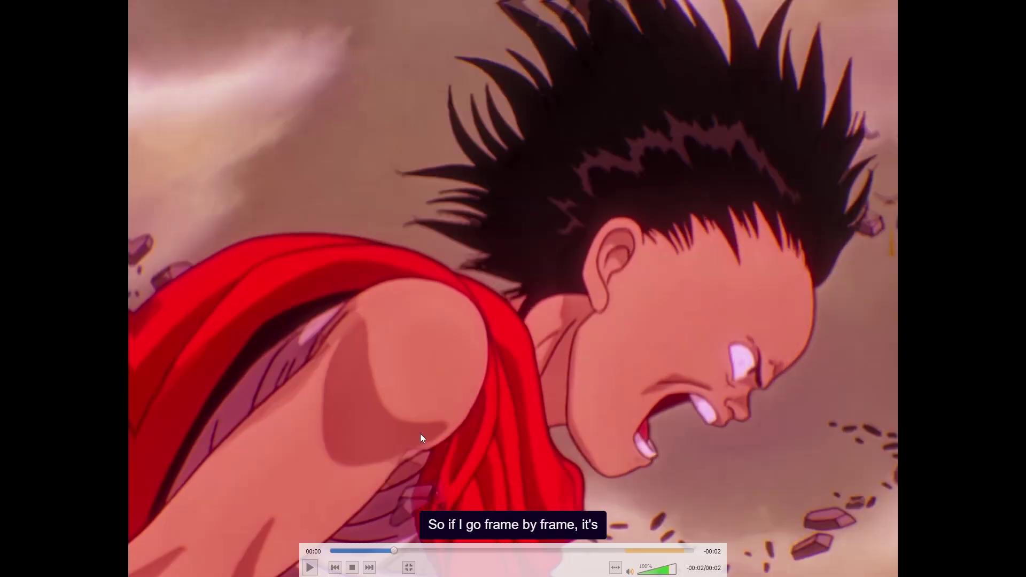
Step: Exit fullscreen so 20FPS test.mp4 plays in a VLC window
key("Escape")
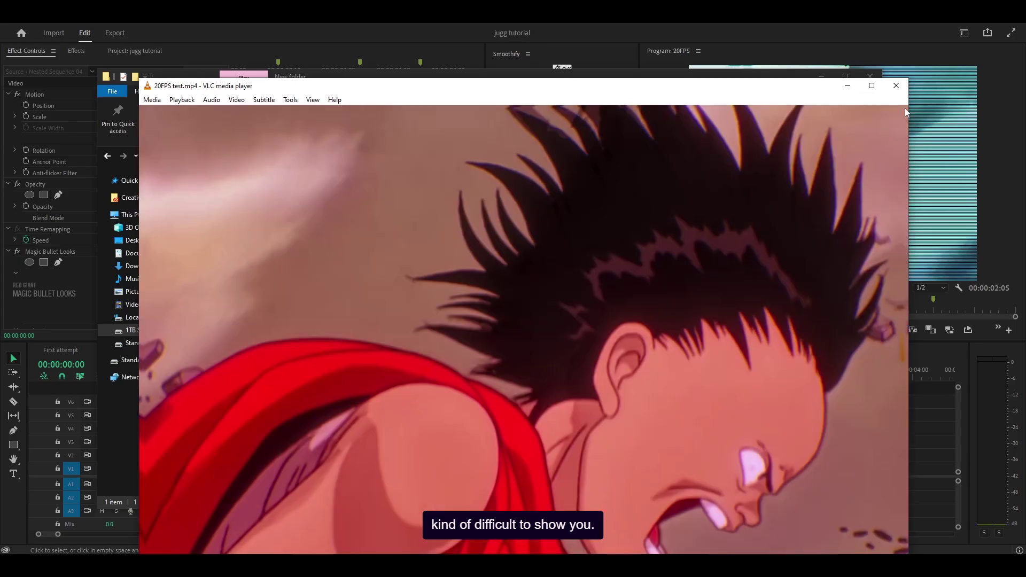
Step: Import 20FPS test.mp4, create a sequence from it, and view its 24 fps Sequence Settings
left_click(897, 84)
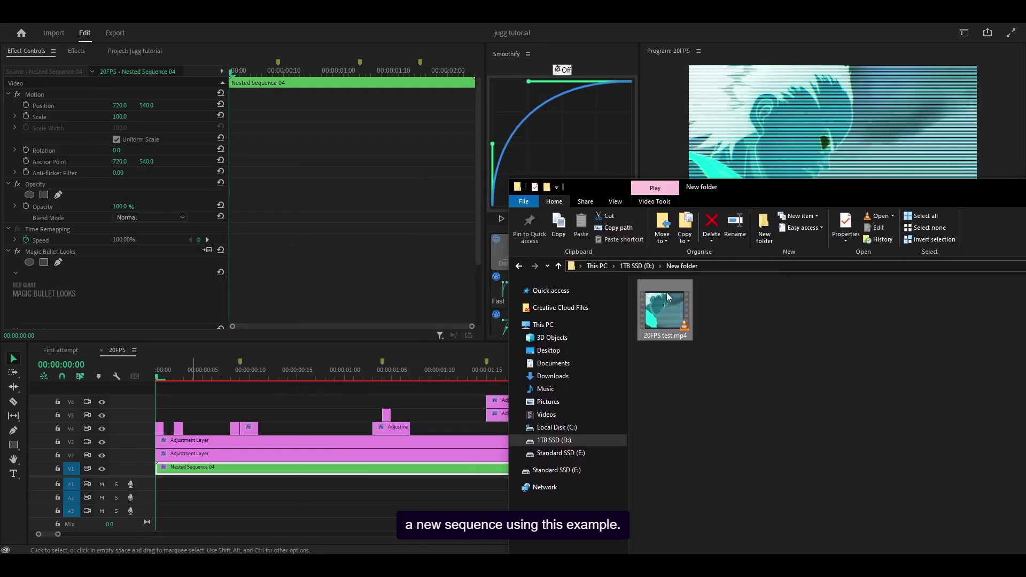
left_click_drag(668, 323, 219, 267)
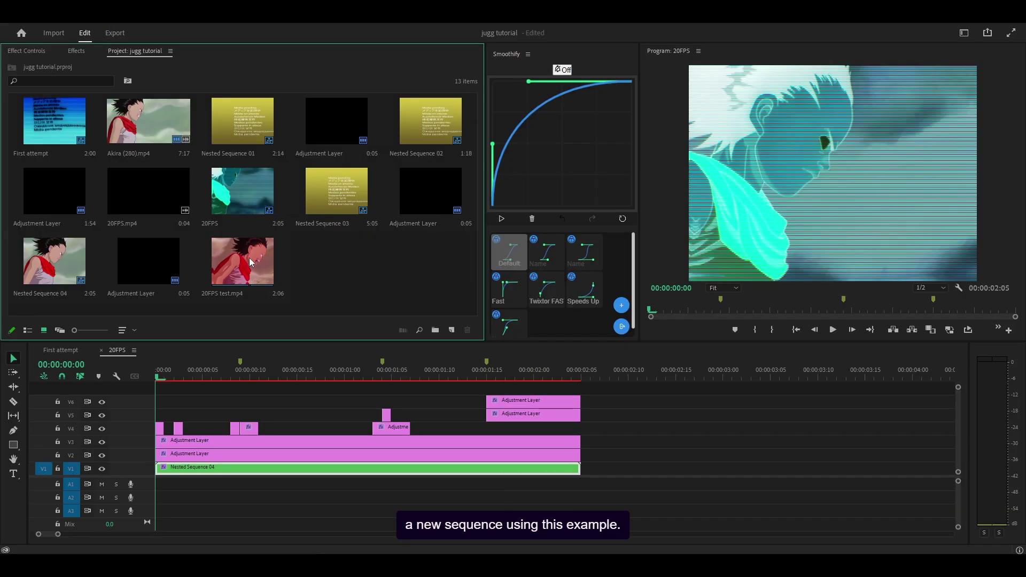
right_click(233, 267)
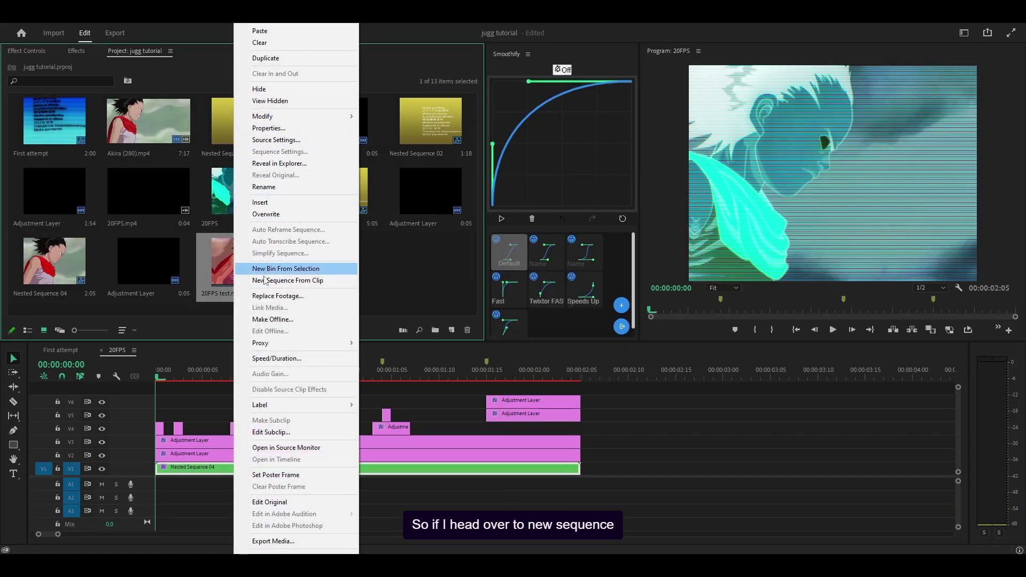
left_click(282, 285)
left_click(69, 10)
left_click(107, 34)
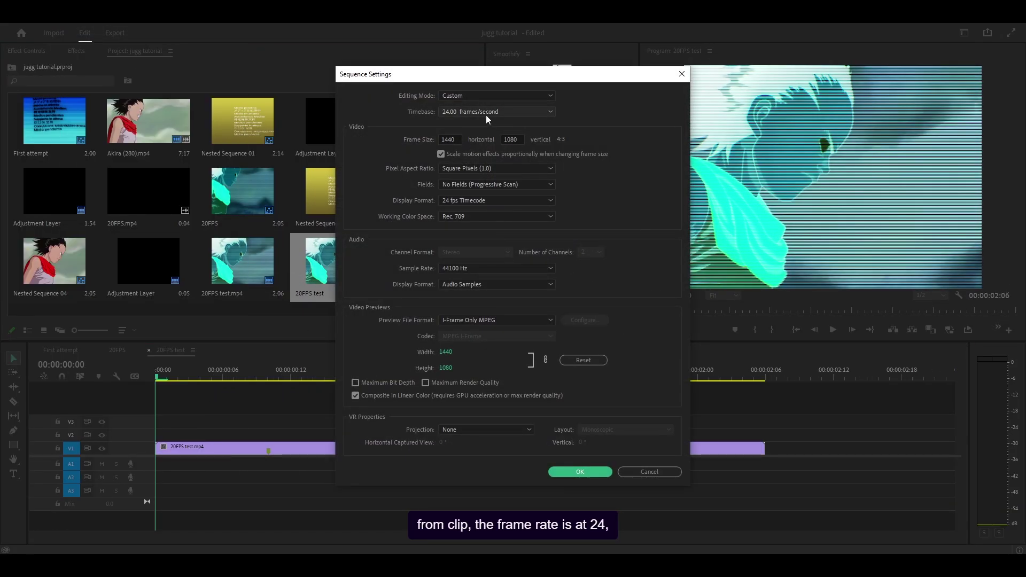
Step: Step frame by frame from 00:00:00:06 to 00:00:00:18, checking for duplicate frames
key("Escape")
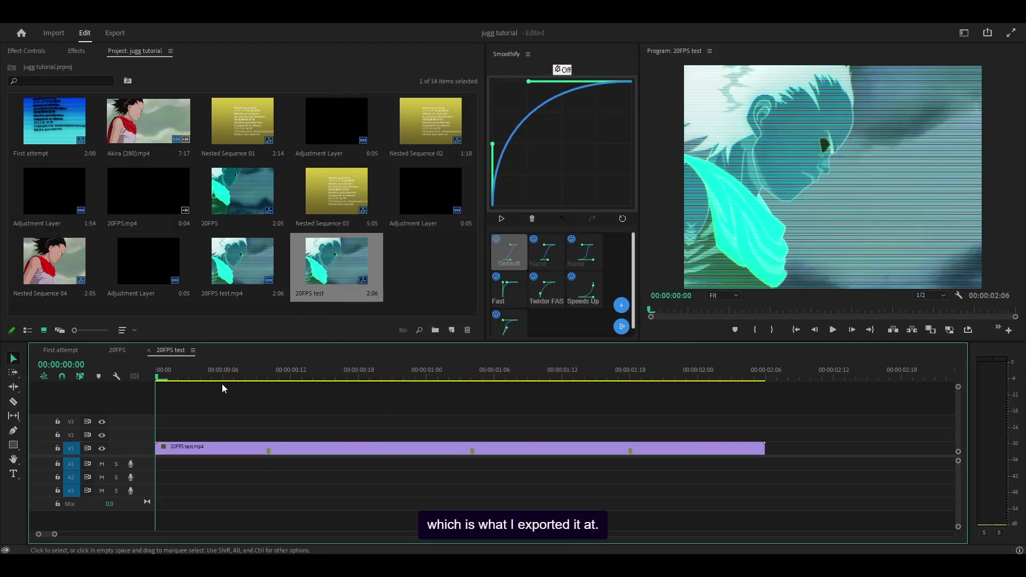
left_click_drag(205, 378, 223, 378)
key("Right")
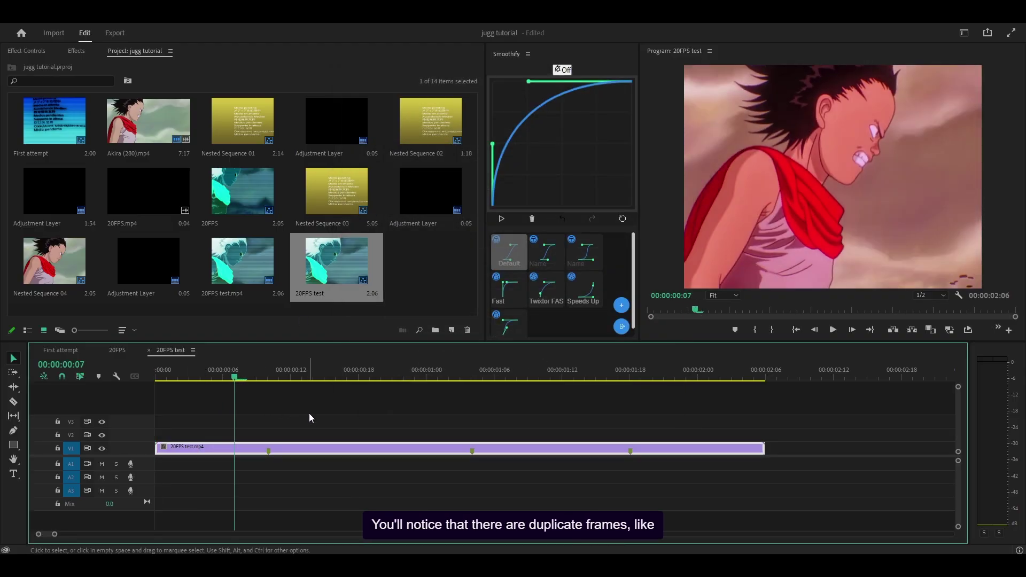
key("Left")
key("Right")
key("Left")
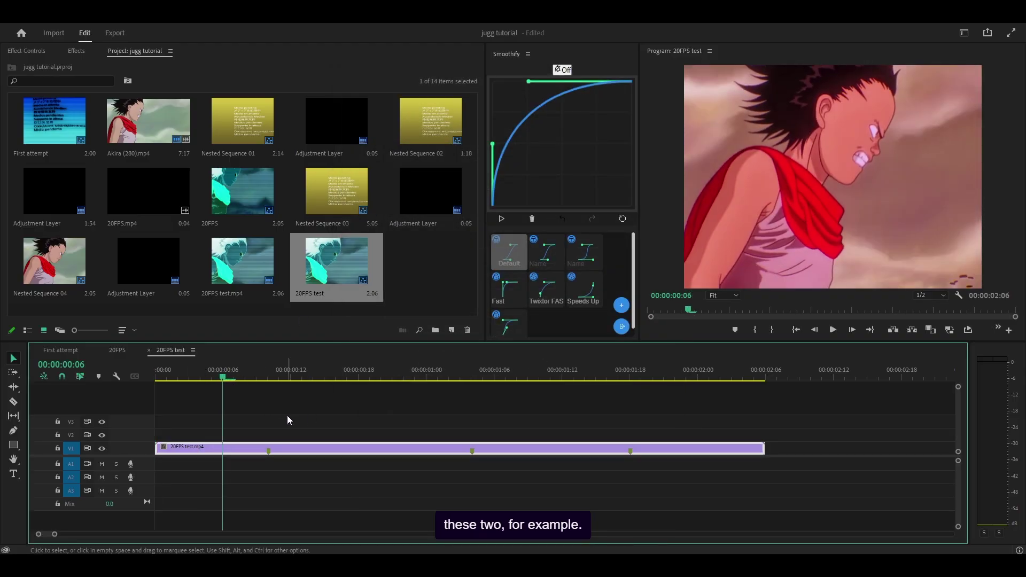
key("Right")
key("Left")
key("Right")
key("Left")
key("Right")
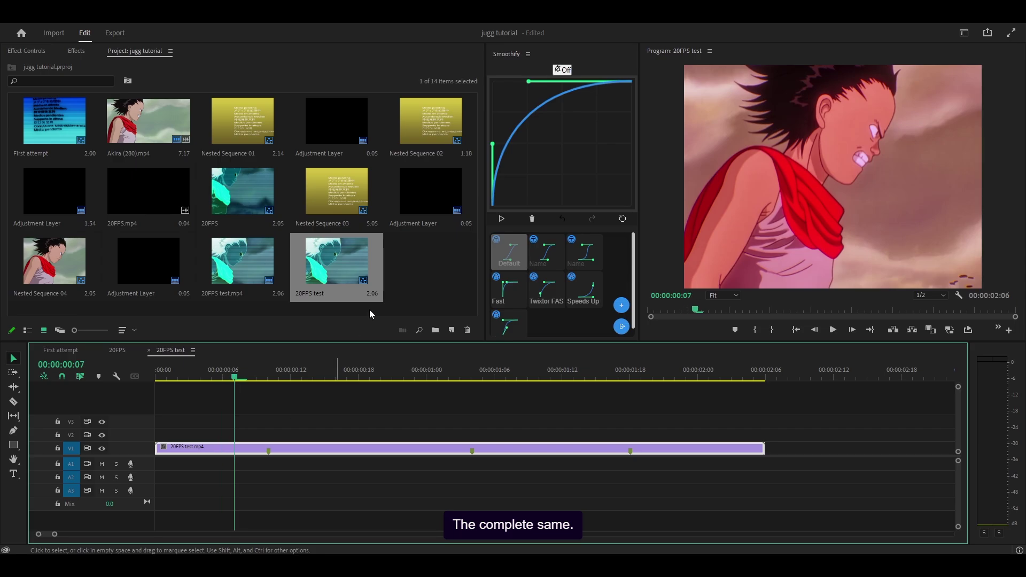
key("Right")
key("Right")
key("Right")
key("Right")
key("Right")
key("Right")
key("Right")
key("Right")
key("Right")
key("Right")
key("Right")
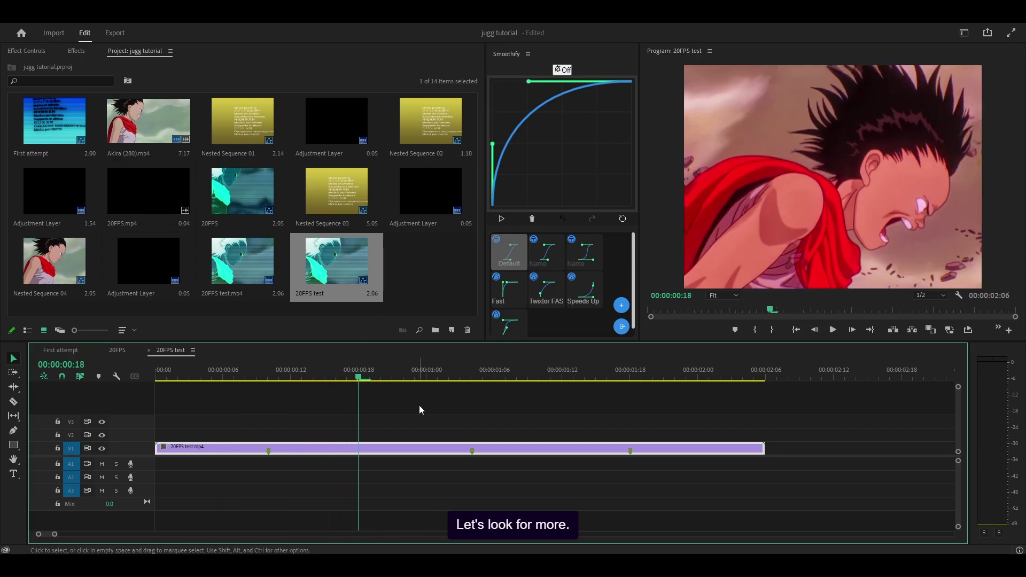
Step: Jump to 00:00:01:04 and compare the frames around 00:00:01:06 for repeats
left_click_drag(427, 378, 485, 381)
key("Right")
key("Right")
key("Left")
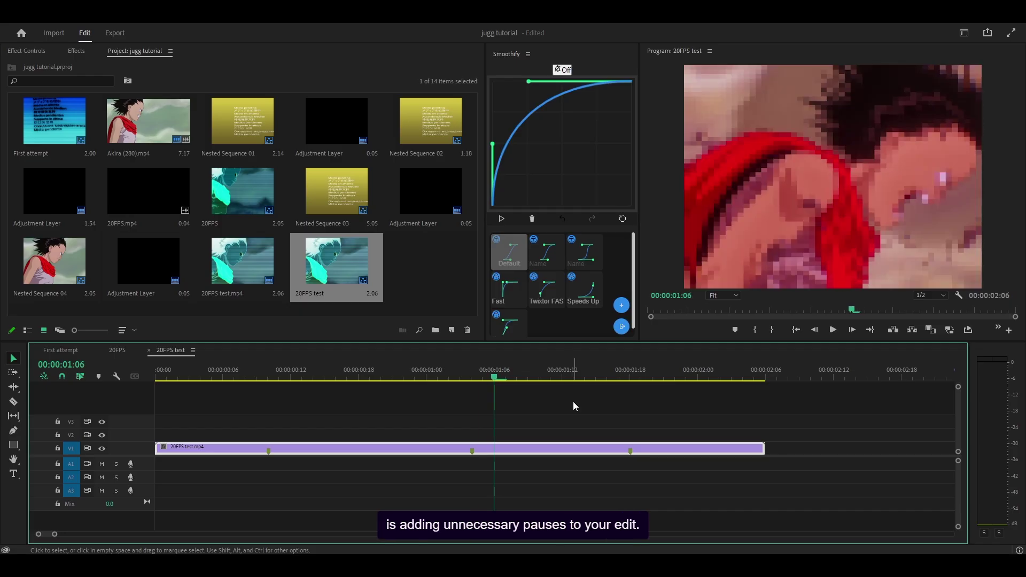
key("Right")
key("Left")
key("Right")
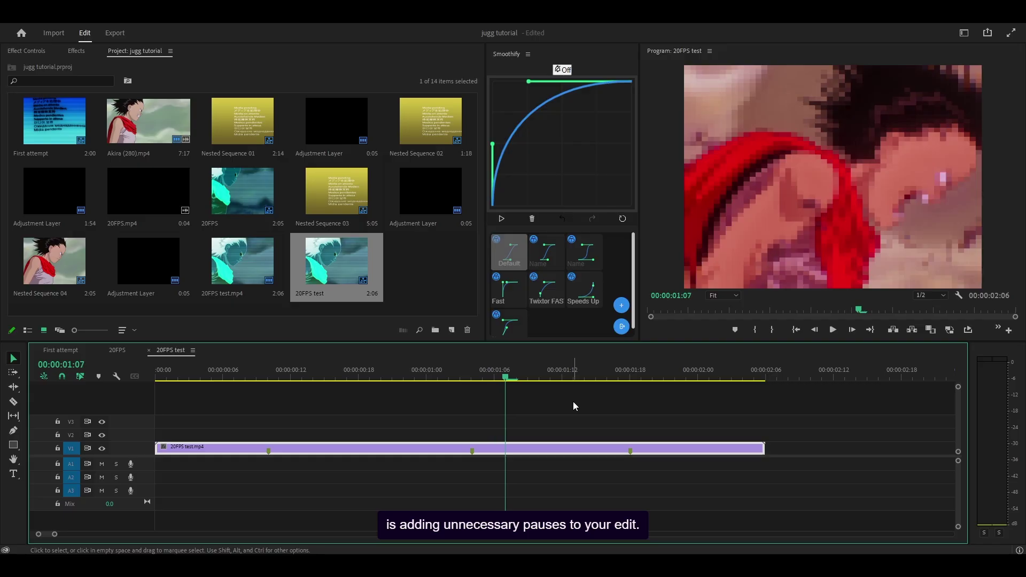
key("Left")
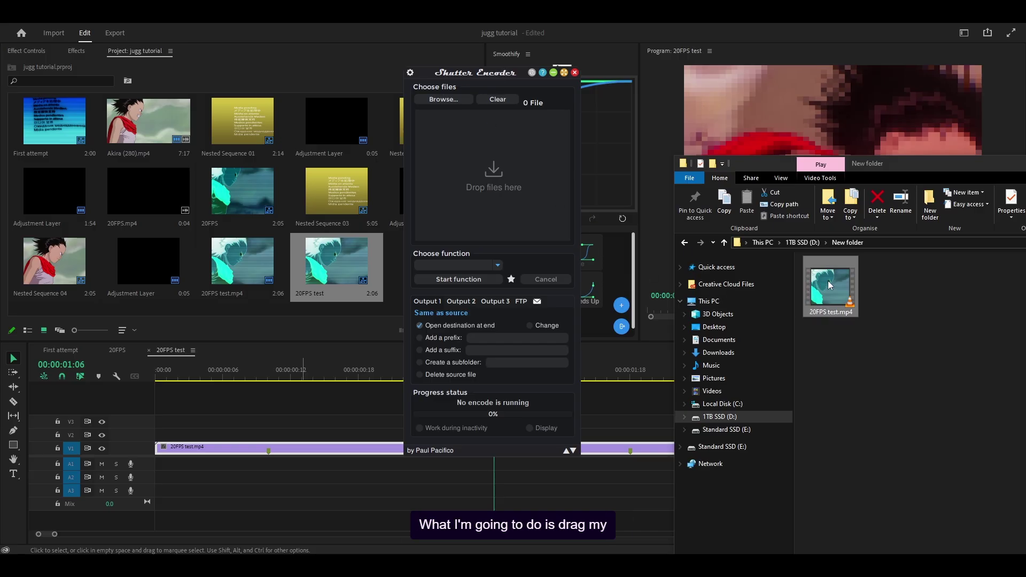
Step: Load 20FPS test.mp4 into Shutter Encoder and choose the H.264 function
left_click_drag(828, 281, 521, 170)
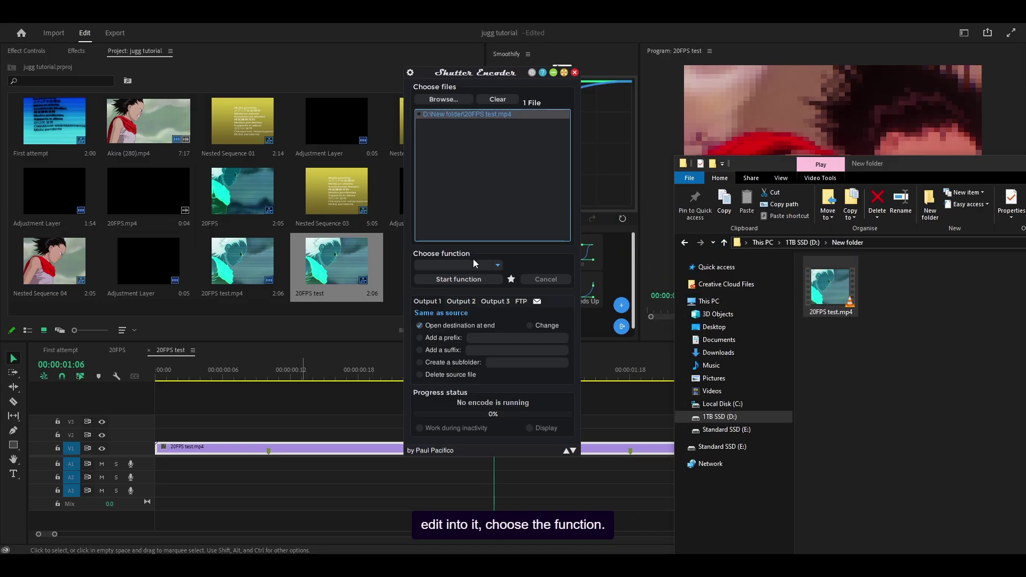
left_click(497, 264)
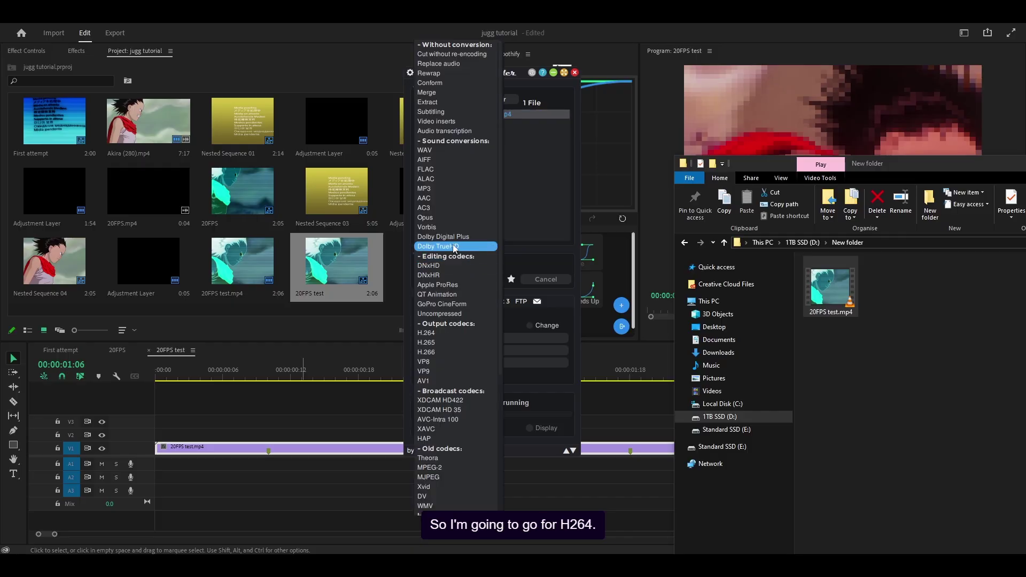
left_click(442, 333)
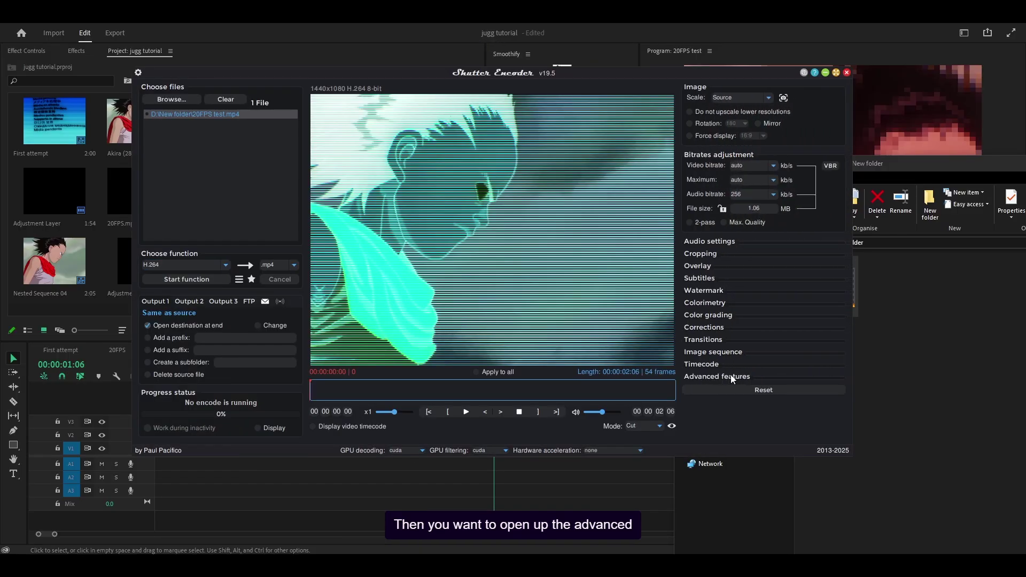
Step: Conform the frame rate by Drop from 25 to 20 fps and start the encode
left_click(714, 376)
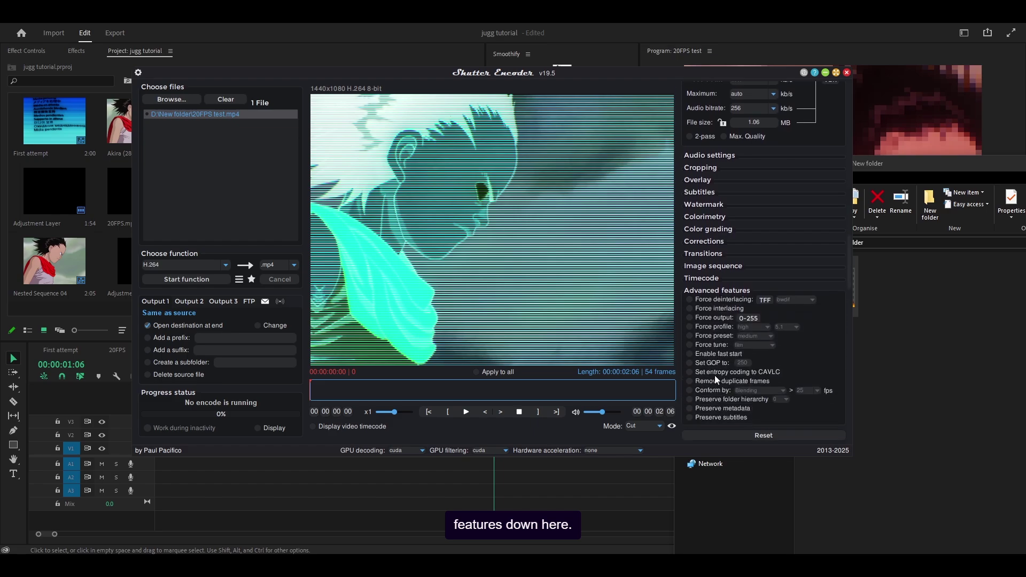
left_click(690, 390)
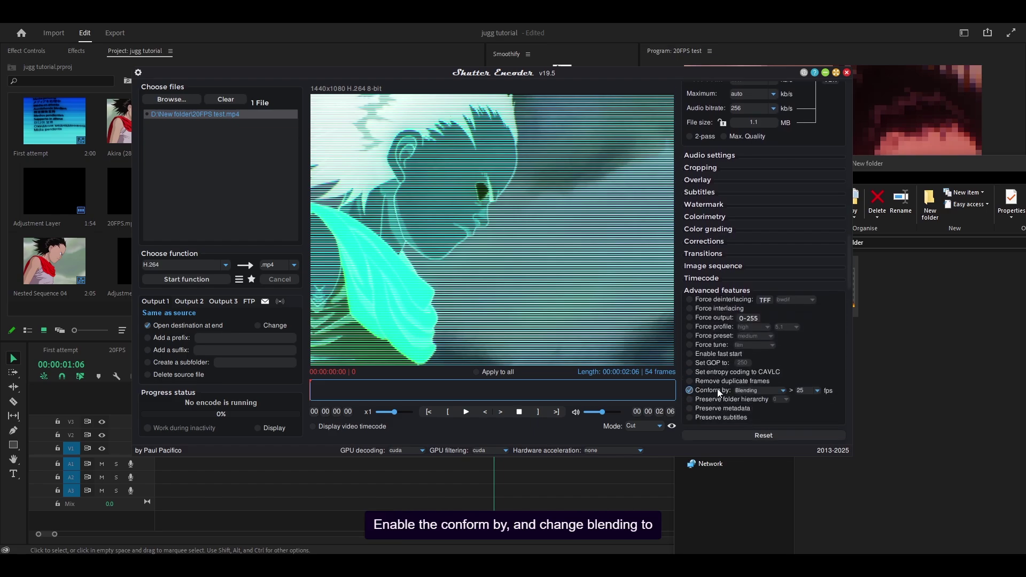
left_click(784, 394)
left_click(753, 422)
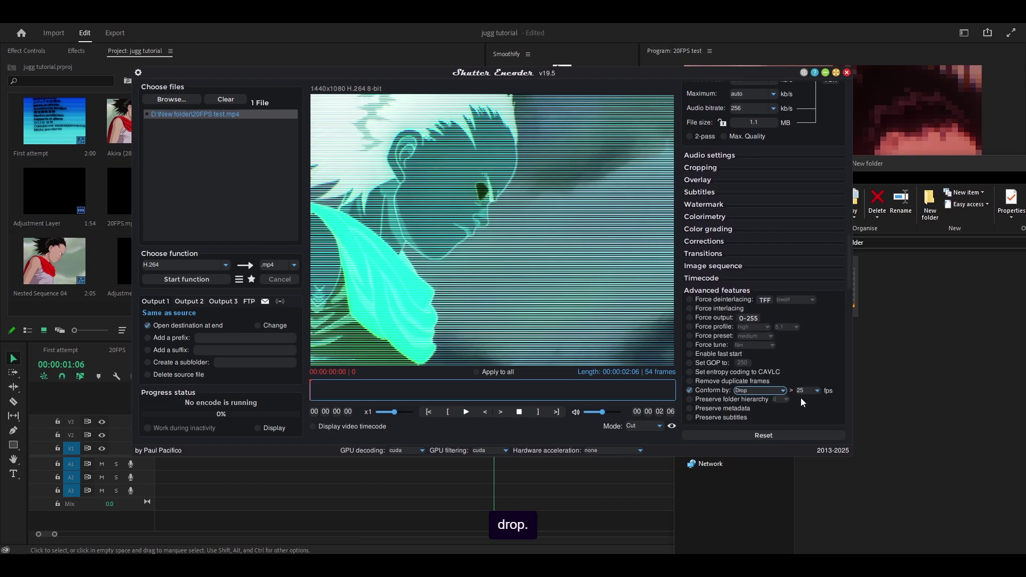
left_click(808, 390)
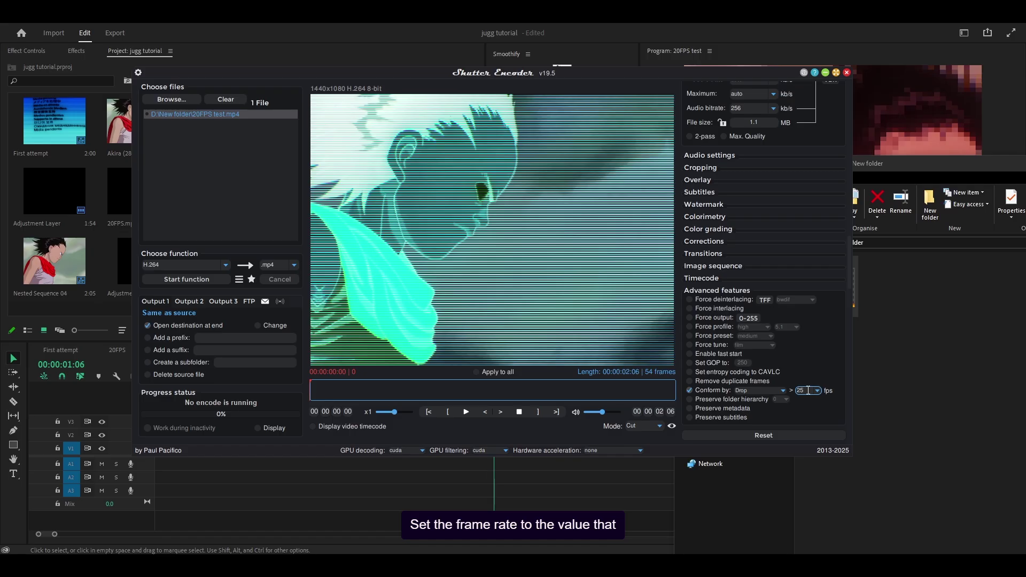
left_click_drag(803, 390, 790, 391)
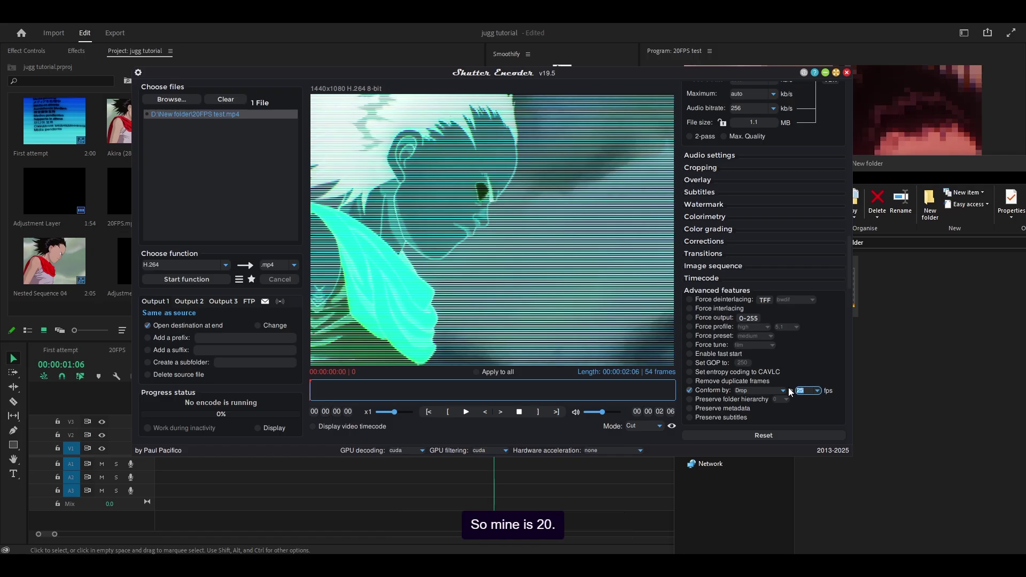
type("20")
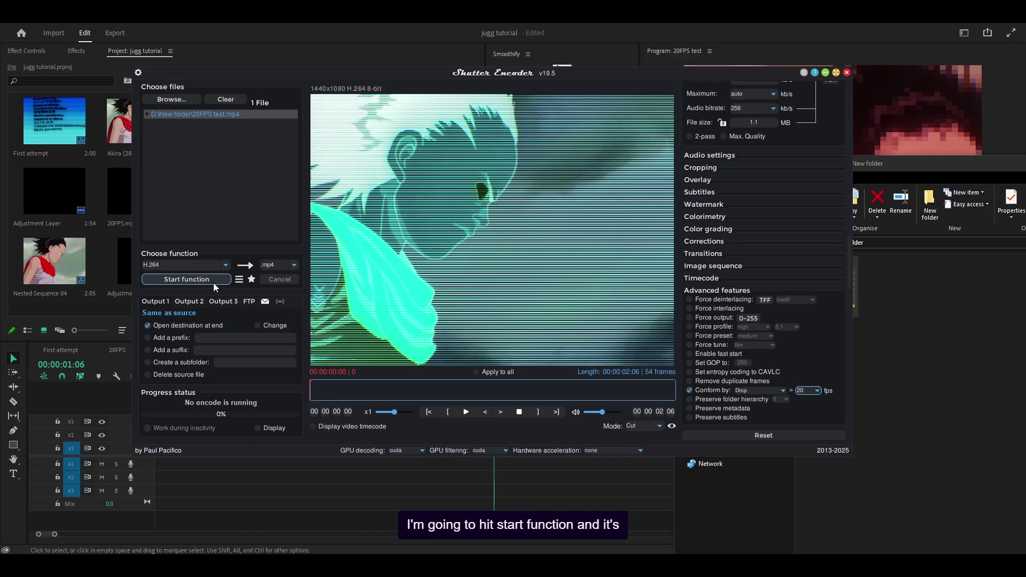
left_click(203, 279)
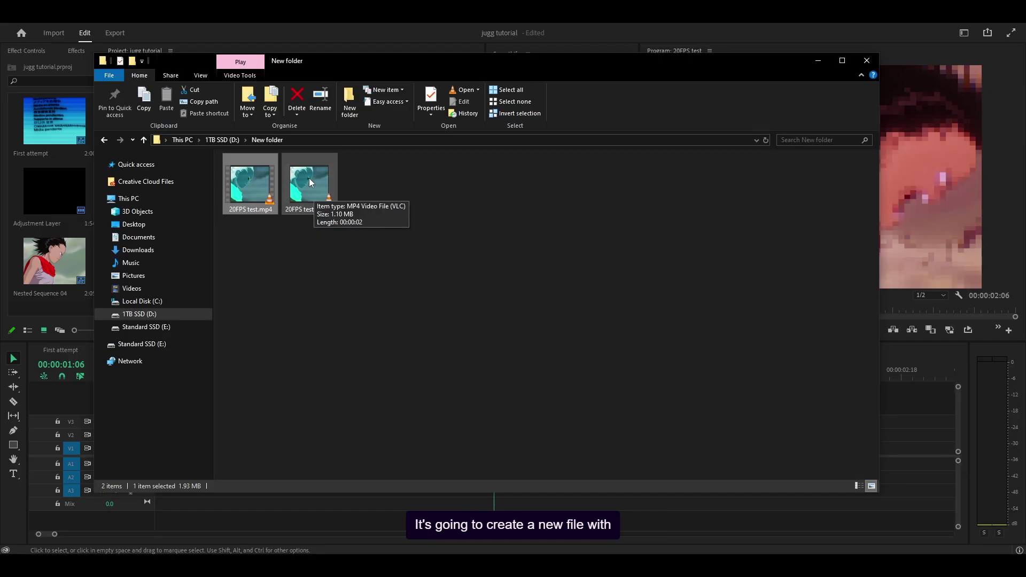
left_click(309, 181)
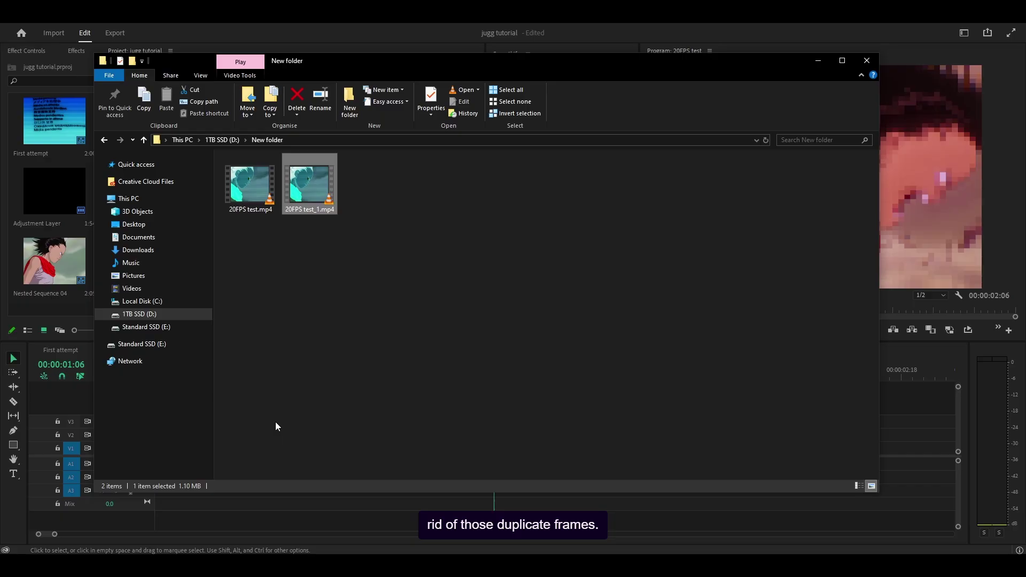
left_click(430, 102)
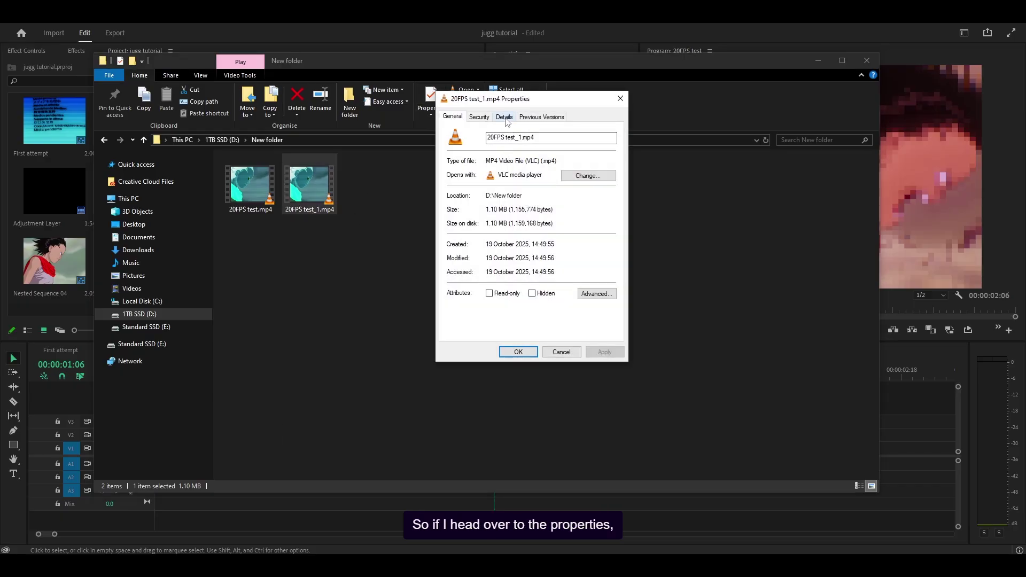
left_click(505, 117)
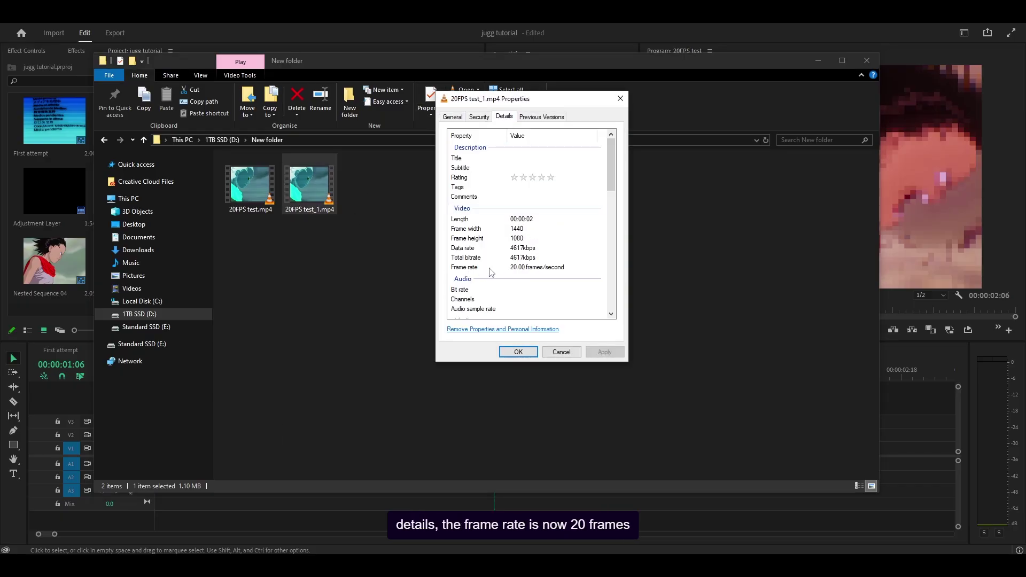
left_click(518, 350)
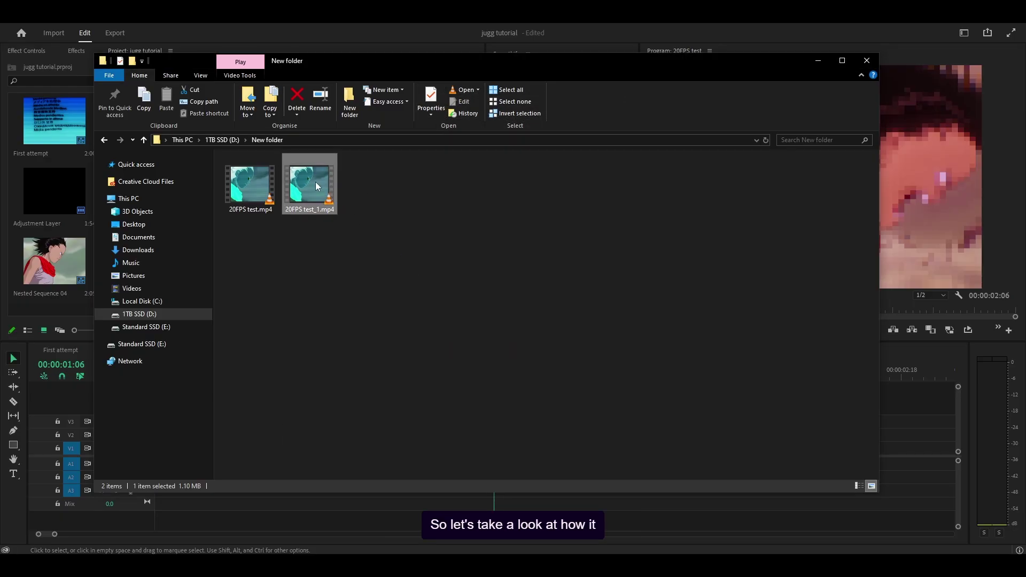